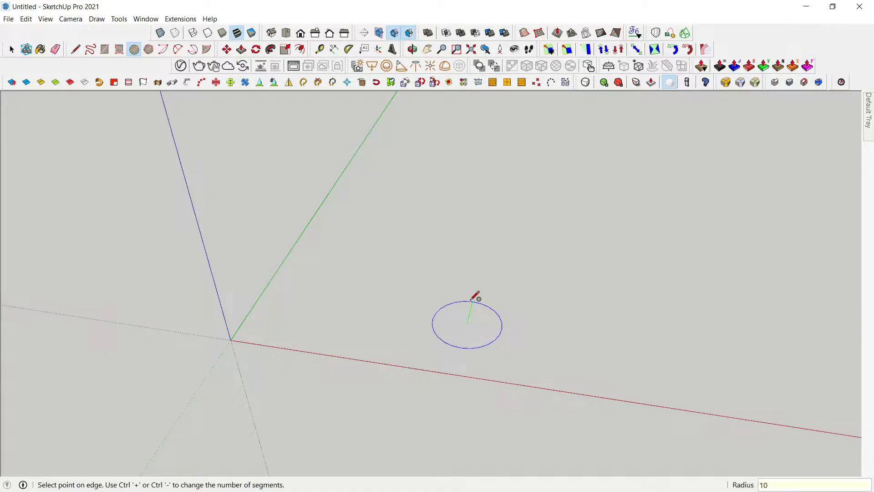
Draw a circle of 100 mm radius on the ground and set its segments to 80
key("Return")
scroll(476, 315, "up", 5)
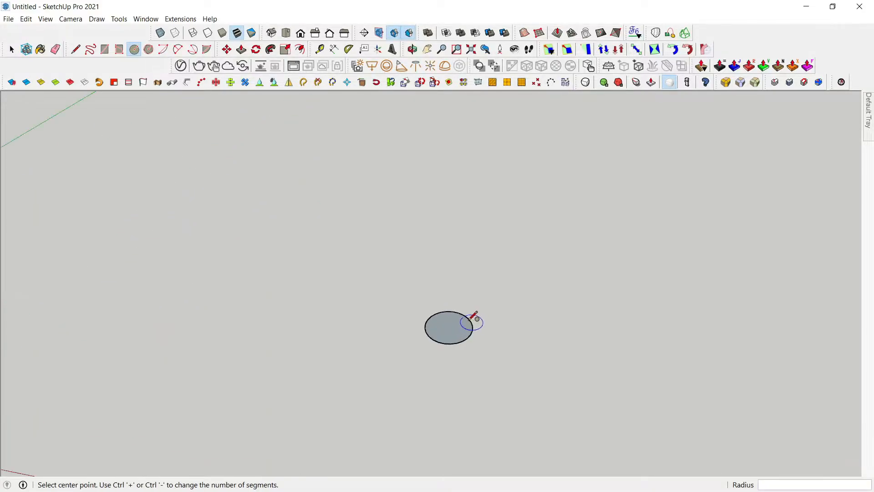
key("space")
right_click(476, 347)
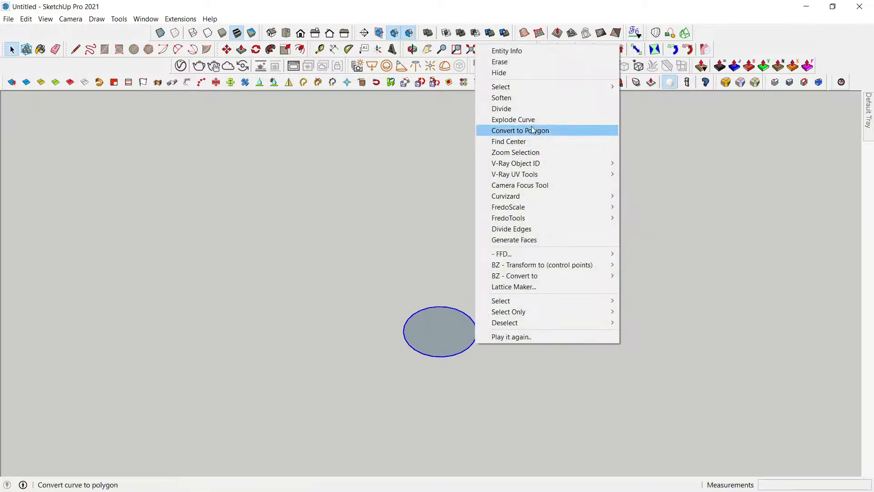
left_click(519, 50)
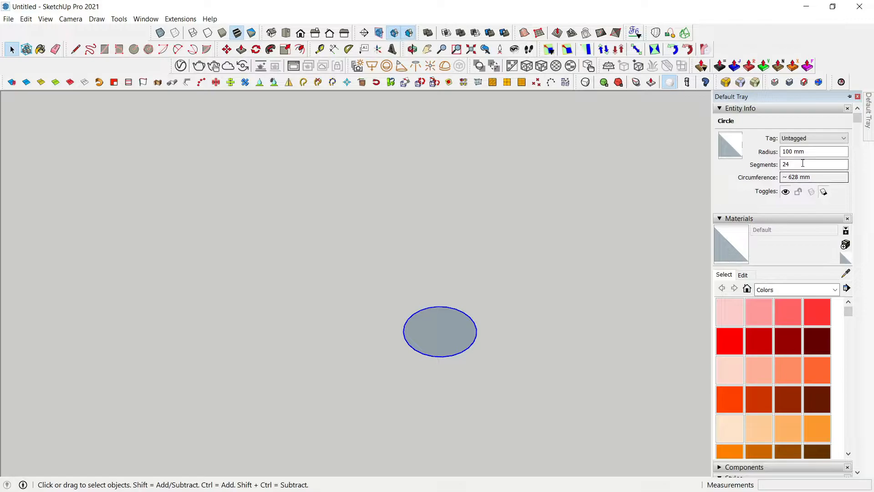
left_click_drag(802, 164, 737, 163)
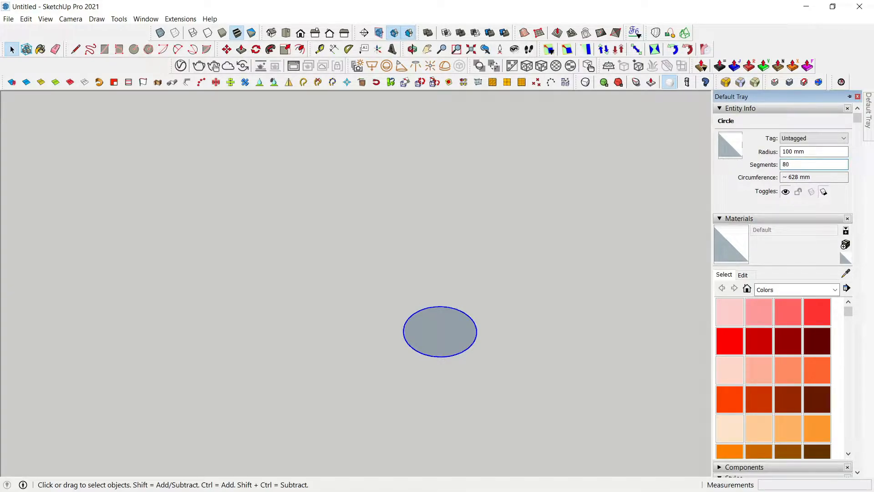
left_click(493, 318)
In the top view, offset the circle outward by 900 mm to make a concentric outer circle
key("F2")
scroll(489, 317, "down", 2)
scroll(488, 317, "down", 1)
key("v")
scroll(485, 307, "up", 1)
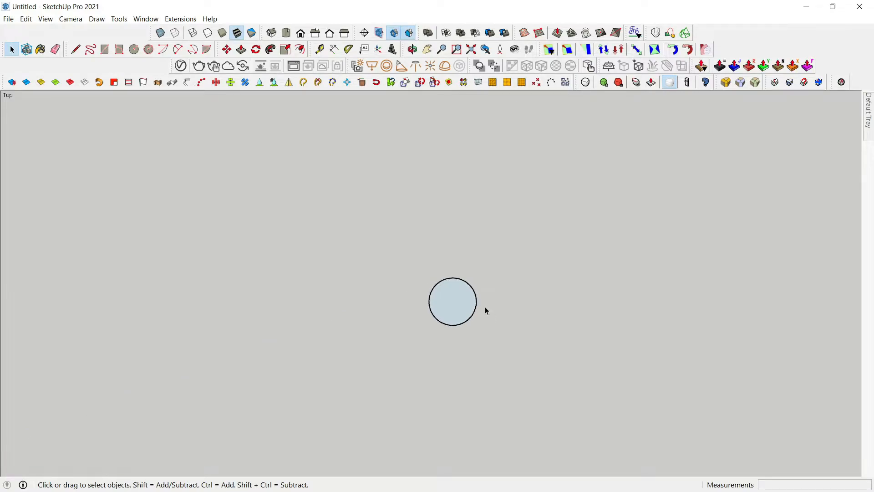
scroll(485, 311, "up", 1)
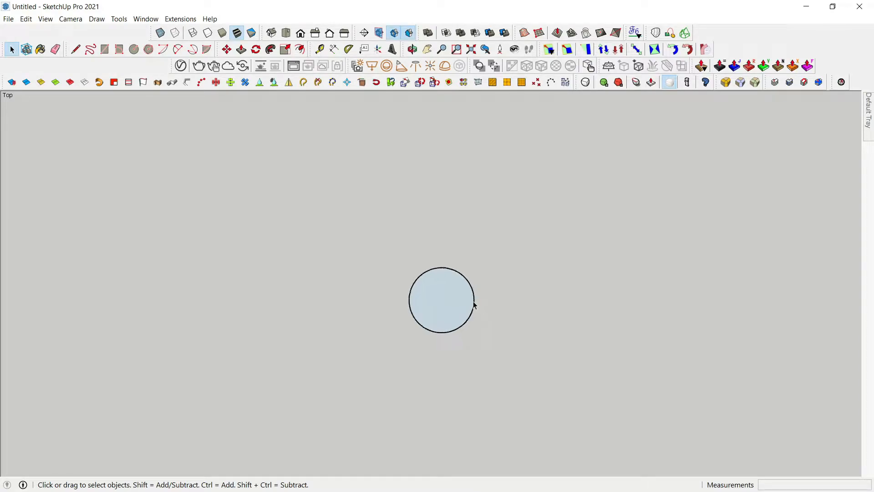
double_click(472, 304)
left_click(474, 306)
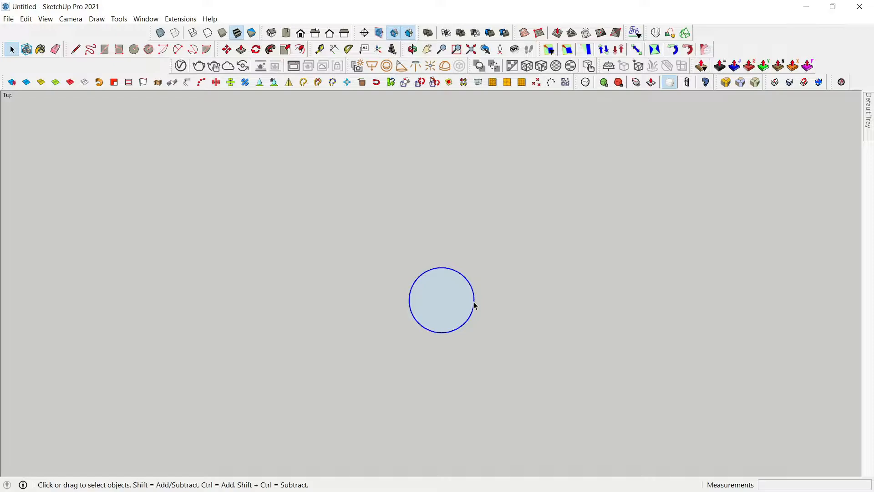
left_click(300, 49)
left_click(455, 272)
scroll(478, 237, "down", 2)
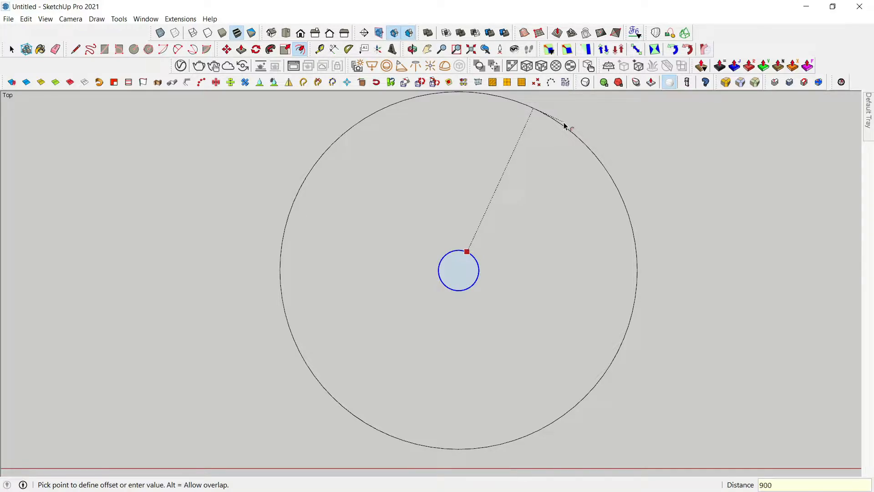
left_click(565, 125)
key("space")
Draw a straight line from an endpoint on the outer circle's lower-right edge to the circles' centre
scroll(455, 264, "down", 3)
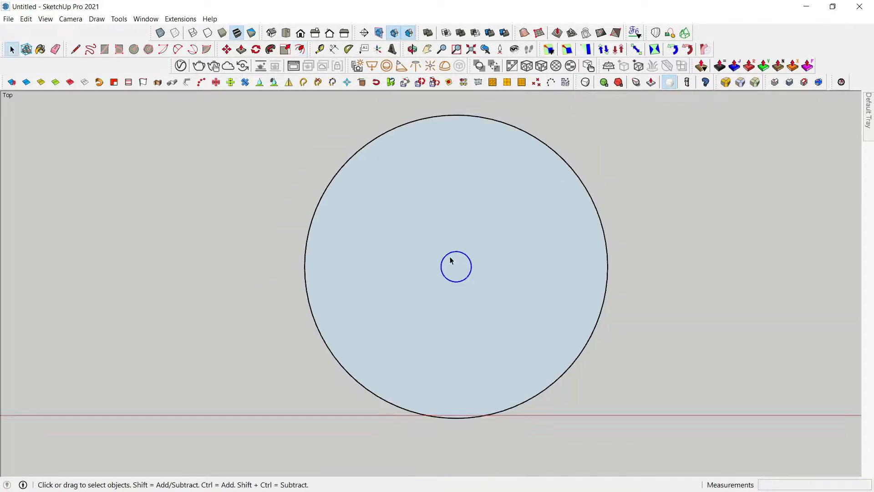
scroll(474, 276, "up", 5)
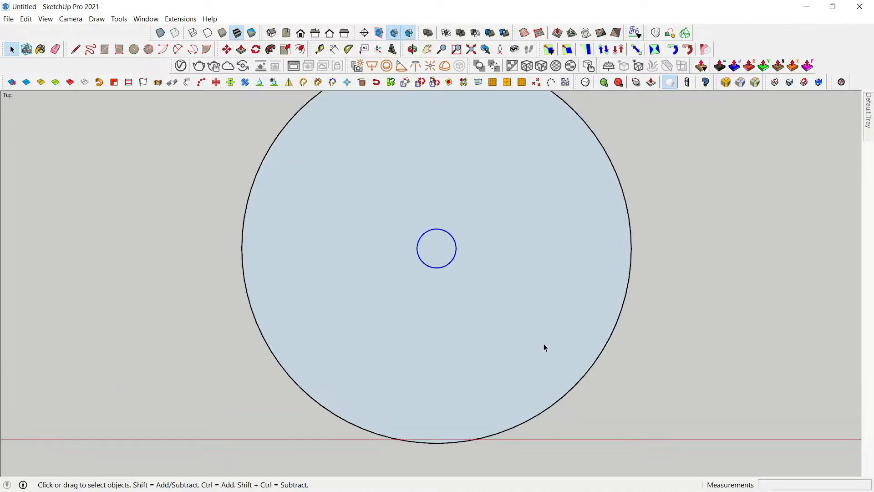
scroll(542, 324, "up", 2)
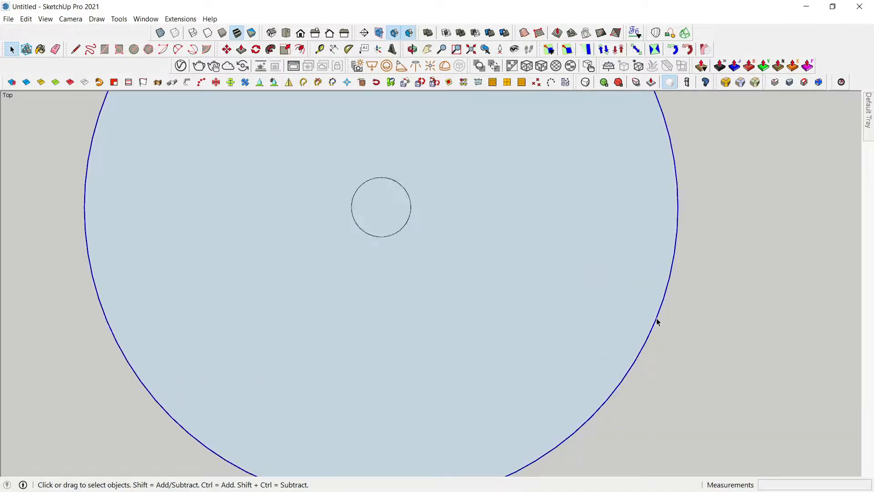
scroll(656, 322, "up", 2)
key("l")
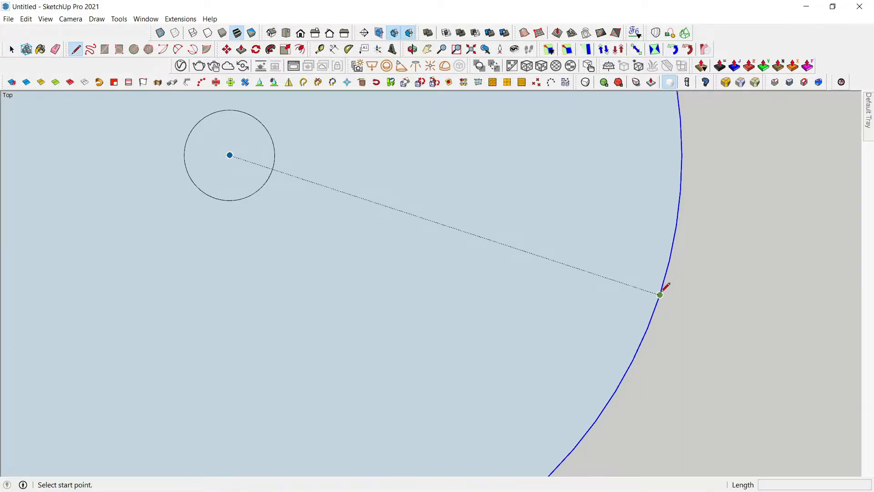
left_click(661, 292)
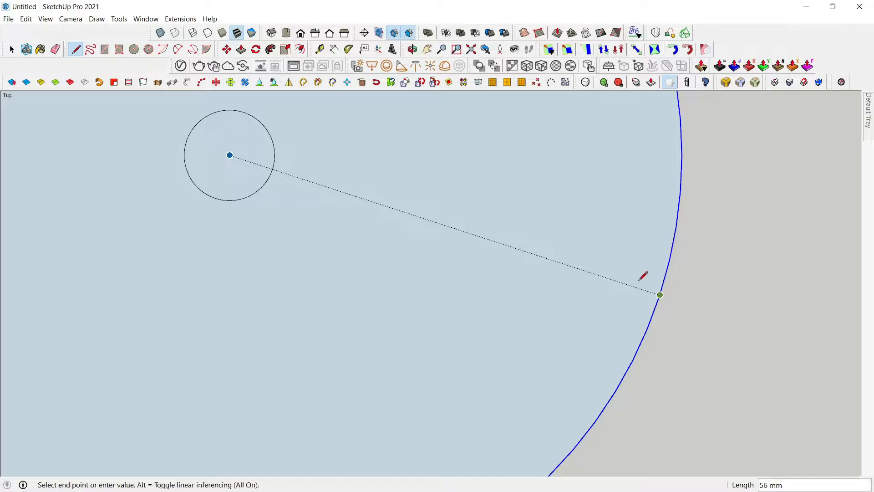
left_click(229, 155)
scroll(274, 159, "down", 3)
key("space")
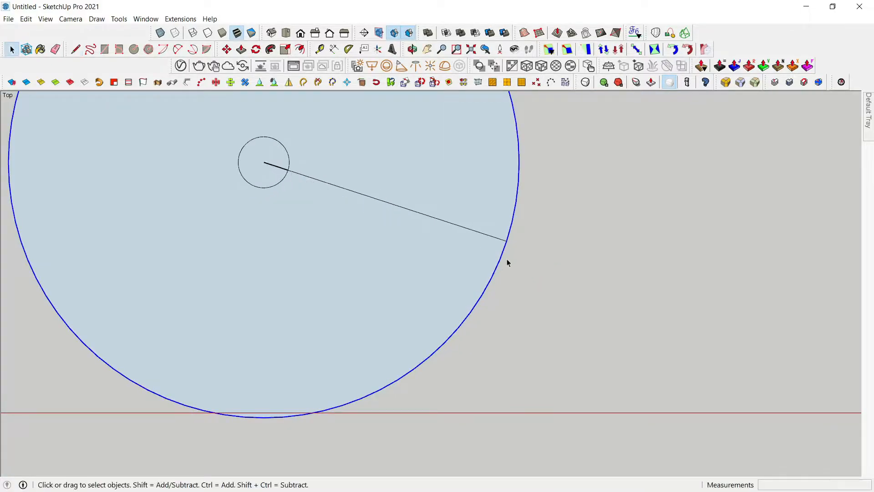
Place a guide line parallel to the radial line, offset 300 mm below it
key("t")
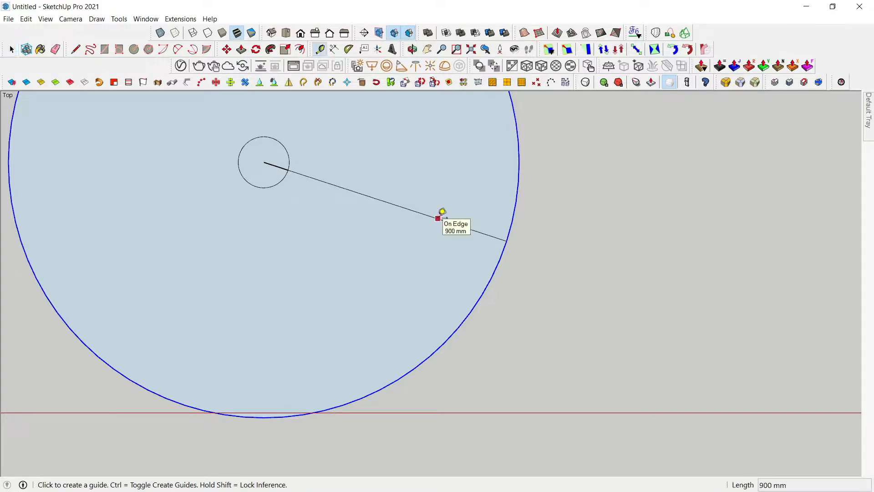
left_click(438, 218)
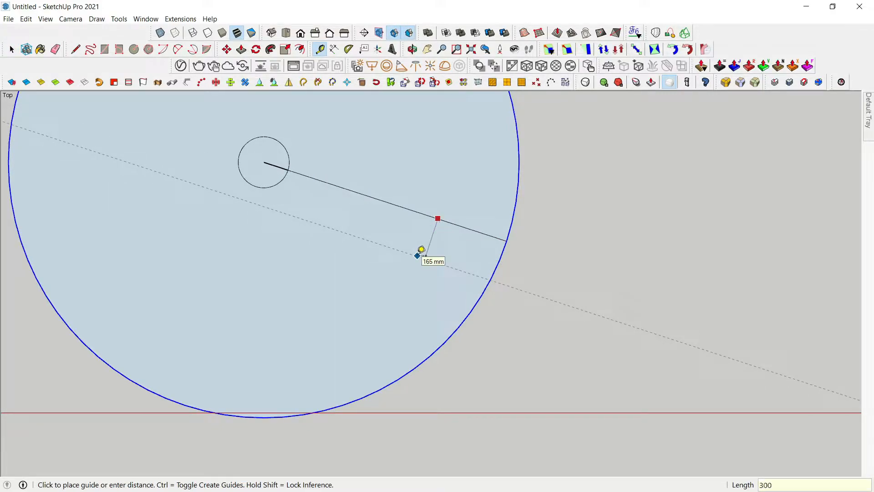
key("Return")
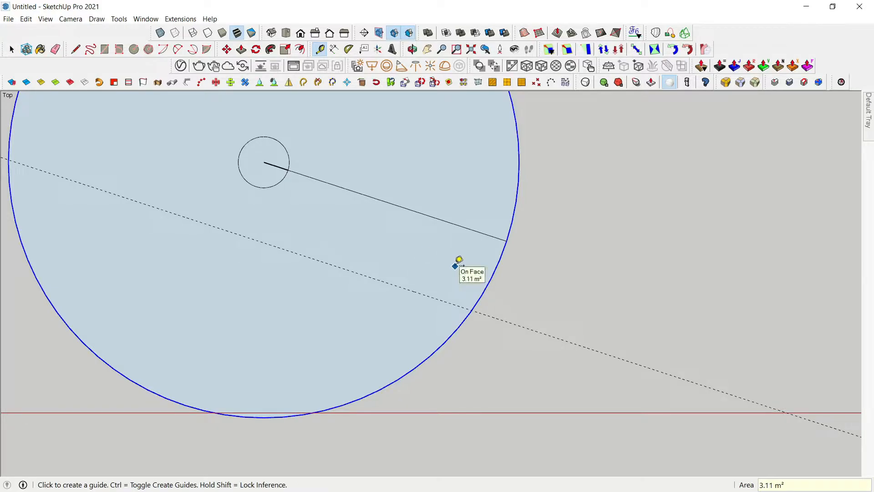
key("space")
Draw a second radial line from the outer-circle endpoint just below the guide's crossing to the centre
key("l")
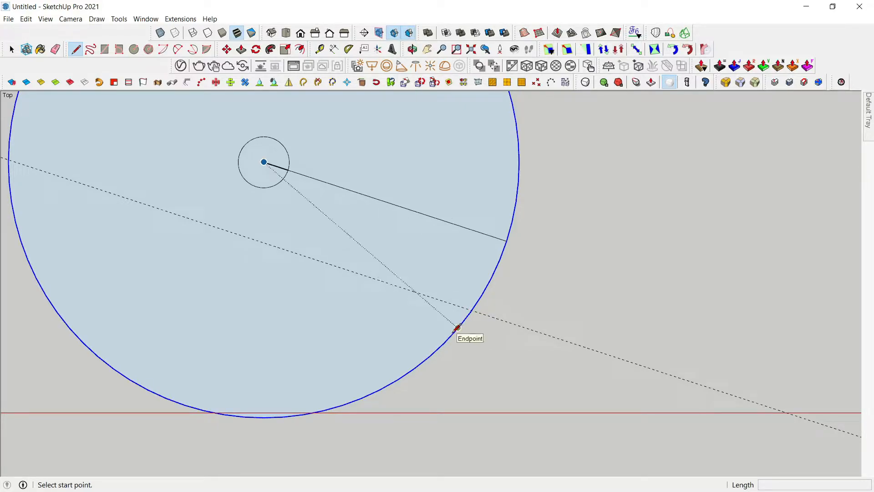
left_click(451, 334)
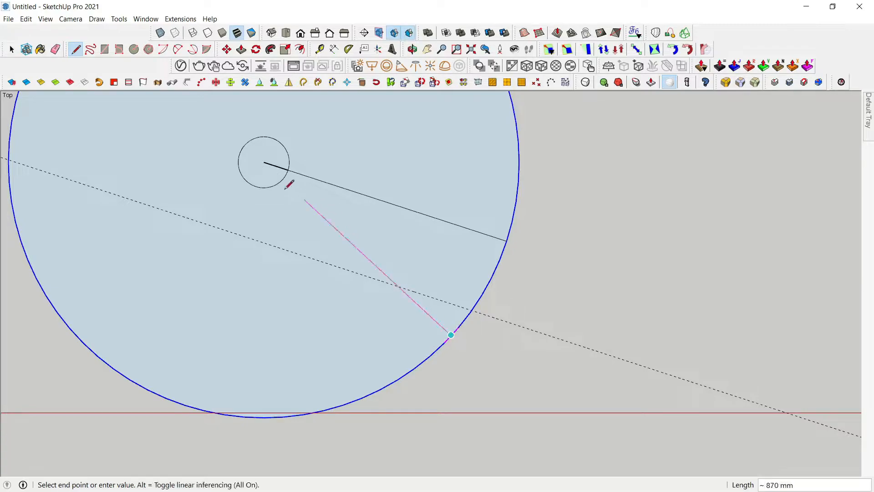
left_click(264, 162)
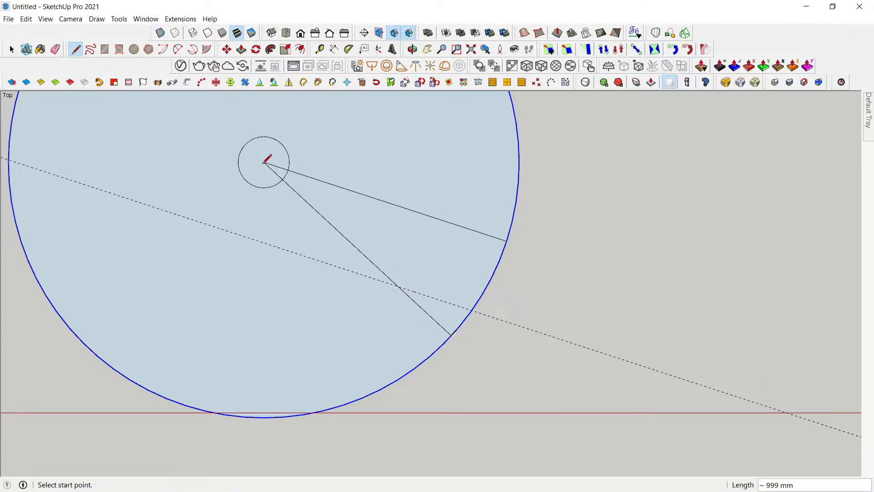
key("space")
Erase the line pieces inside the small circle and the outer circle's edge outside the wedge
key("e")
left_click_drag(273, 163, 272, 172)
left_click(513, 208)
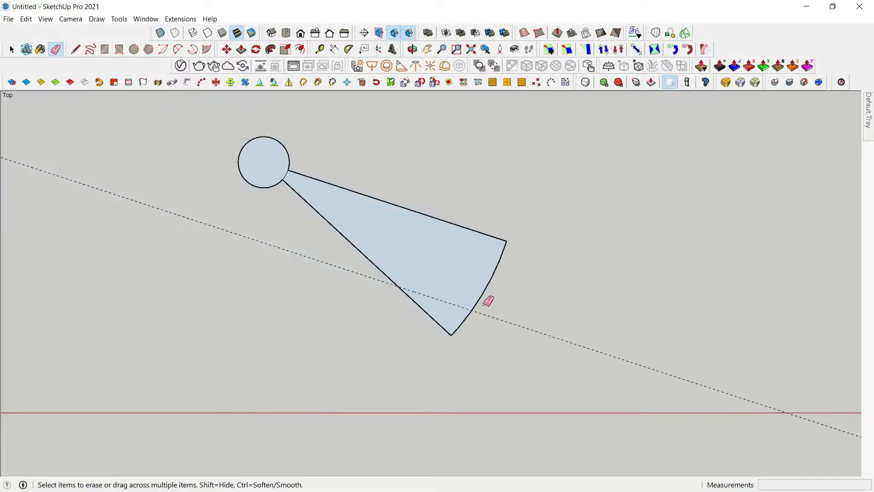
key("space")
Set the segments of the wedge's outer arc to 20
mouse_move(332, 272)
middle_mouse_down()
mouse_move(425, 195)
mouse_move(433, 232)
mouse_move(484, 262)
middle_mouse_up()
right_click(483, 262)
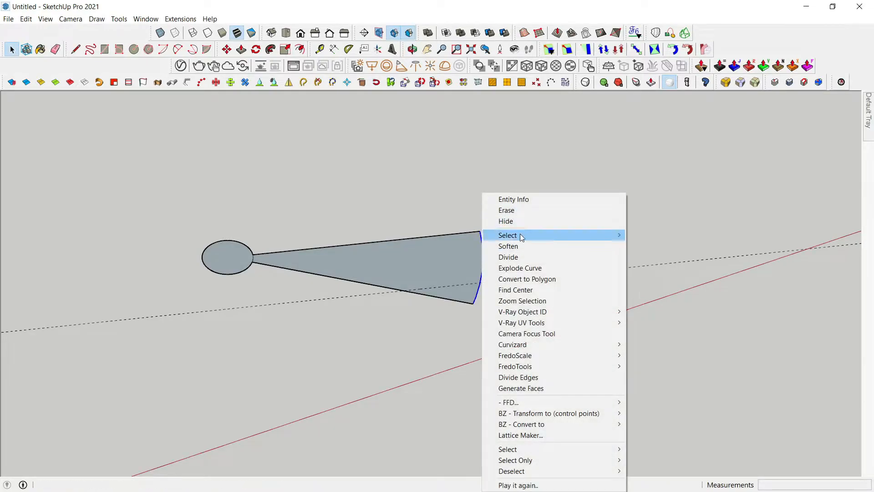
left_click(534, 200)
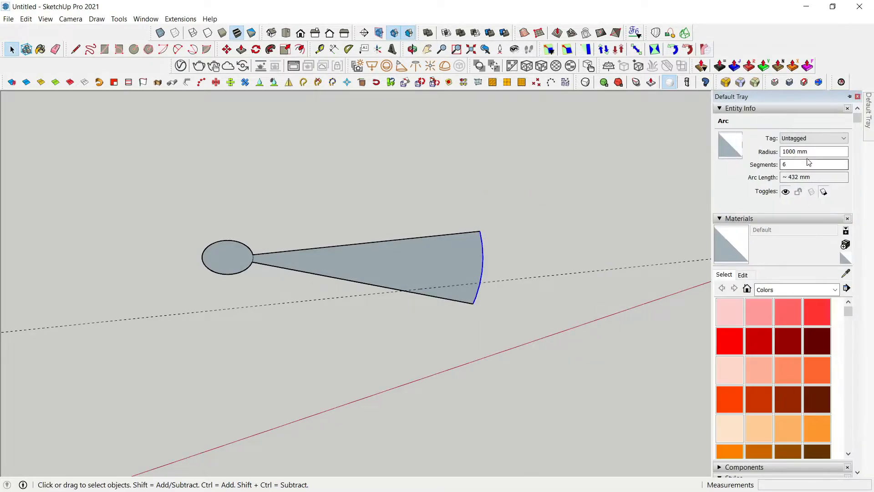
left_click(817, 165)
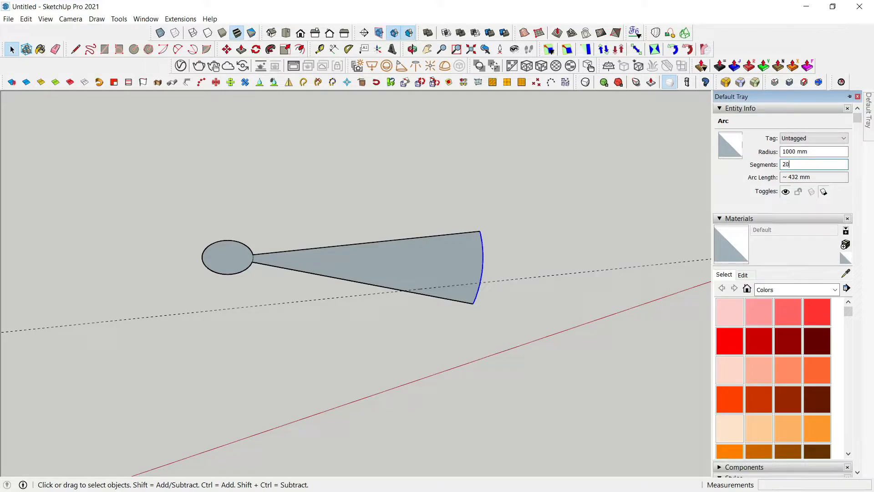
left_click(351, 276)
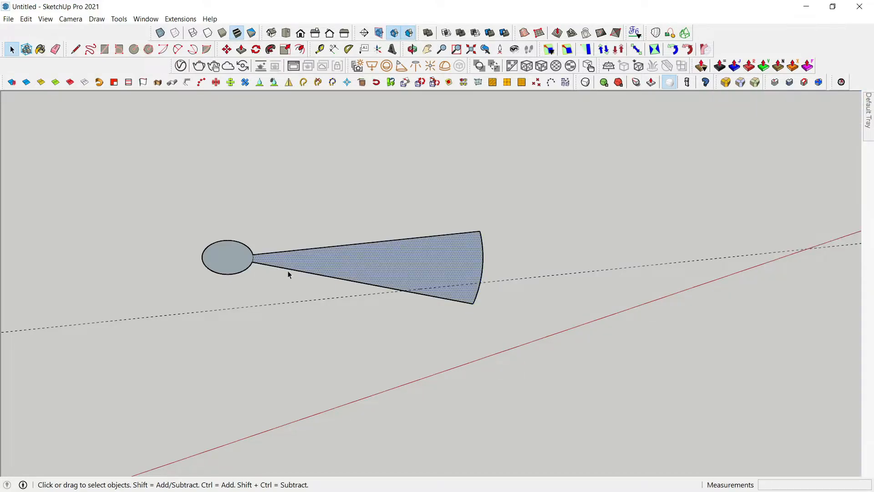
Extrude the wedge face upward by 150 mm with Push/Pull
scroll(223, 268, "up", 2)
key("p")
key("space")
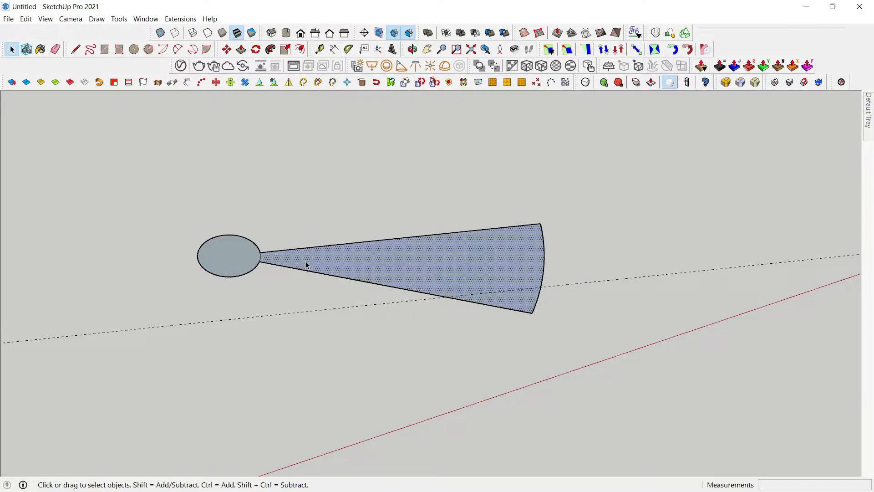
key("p")
left_click_drag(364, 262, 367, 250)
key("Return")
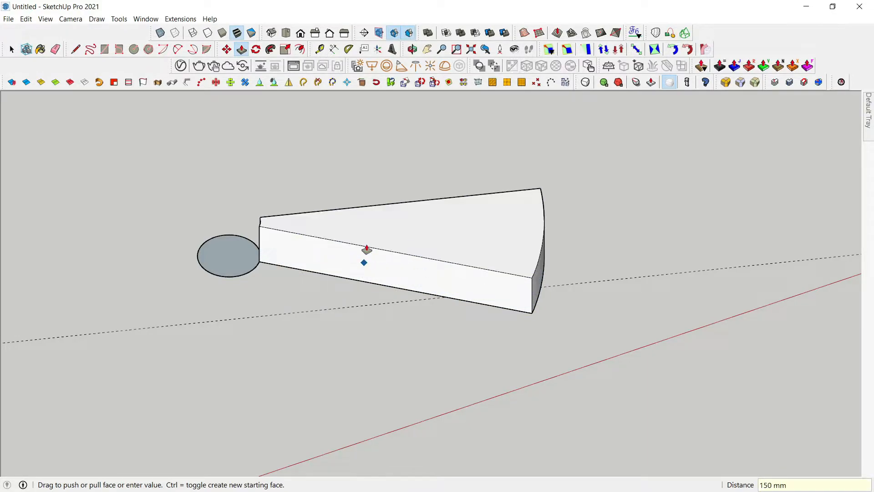
key("space")
Try to extrude the small circle by repeating the wedge's Push/Pull distance, and undo it
key("p")
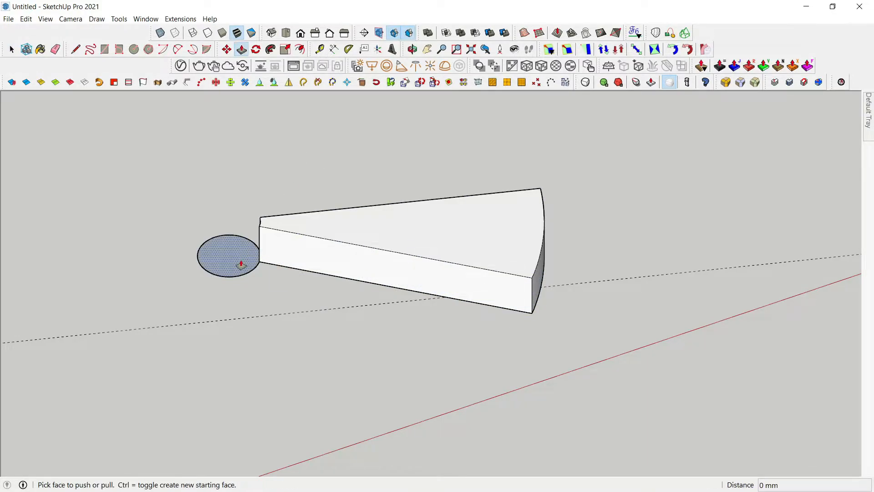
double_click(241, 263)
key("space")
key("ctrl+z")
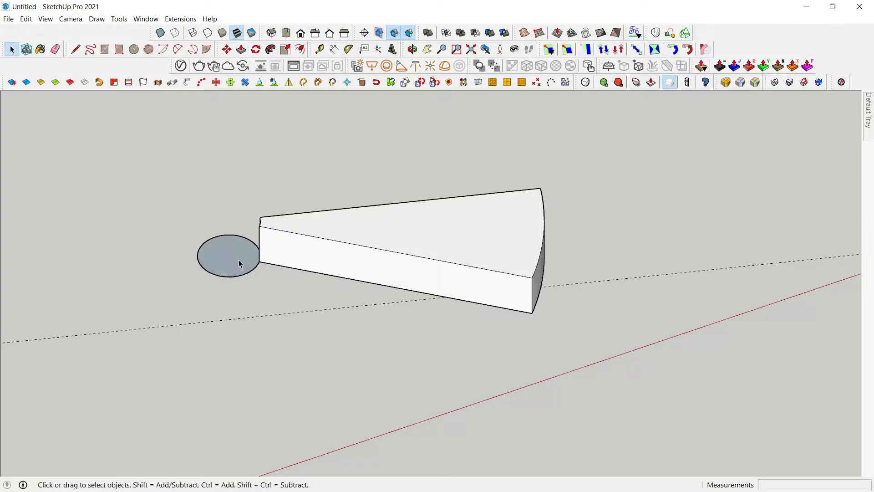
Extrude the small circle upward to the height of the wedge's top face
key("p")
left_click(240, 262)
left_click(273, 227)
Reverse the bottom face of the small cylinder
key("o")
middle_click_drag(328, 292, 314, 135)
right_click(267, 236)
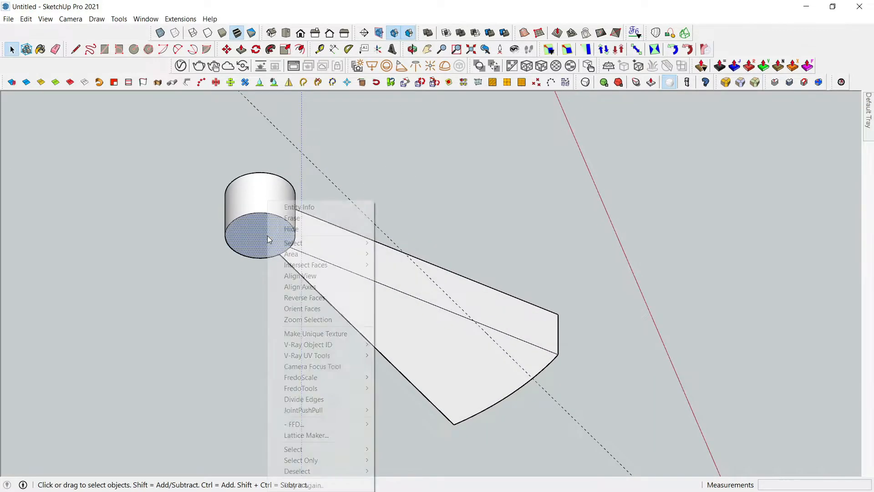
left_click(305, 297)
Erase the dashed guide line crossing beneath the wedge
key("o")
middle_click_drag(446, 160, 175, 332)
key("space")
scroll(270, 303, "down", 3)
middle_click_drag(313, 260, 361, 424)
scroll(324, 349, "up", 2)
middle_click_drag(324, 348, 355, 307)
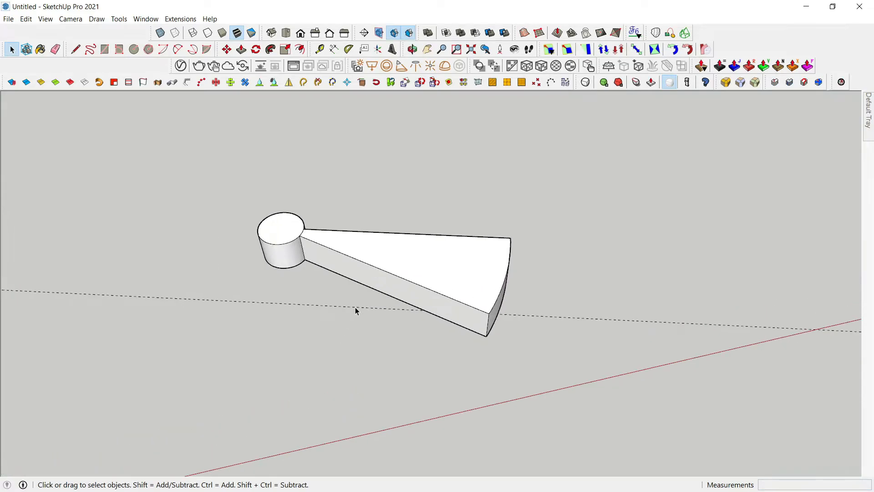
key("e")
scroll(328, 322, "down", 2)
middle_click_drag(292, 330, 452, 295)
key("space")
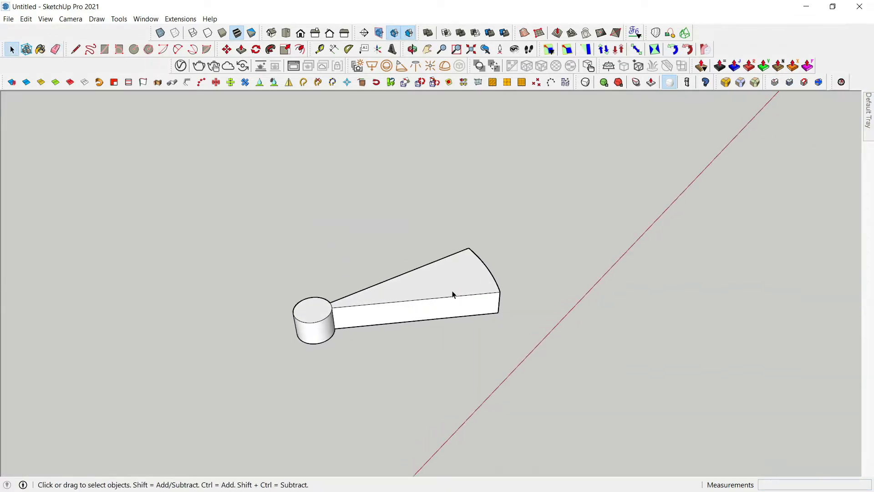
Turn the connected cylinder and wedge into a component with the default settings and show it in the top view
triple_click(455, 294)
right_click(454, 294)
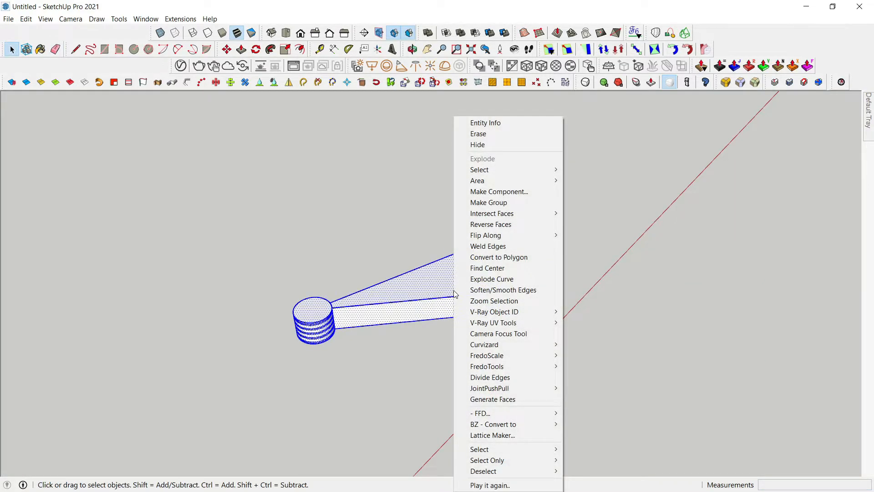
left_click(501, 191)
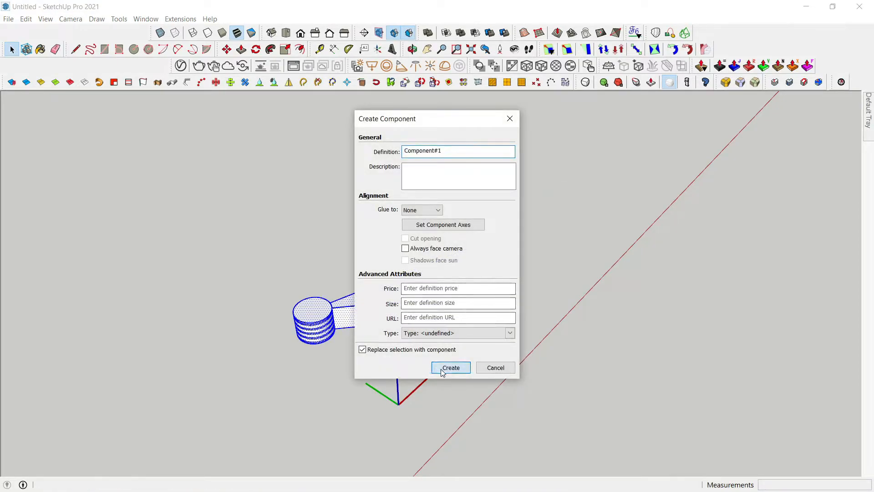
left_click(445, 368)
key("F2")
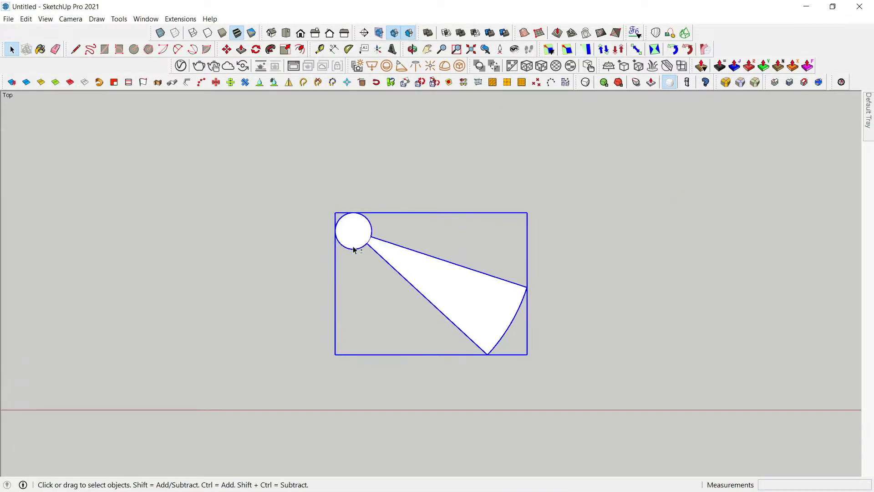
Rotate-copy the component about the cylinder's centre so the copied wedge sits edge to edge with the original
scroll(354, 246, "up", 4)
key("q")
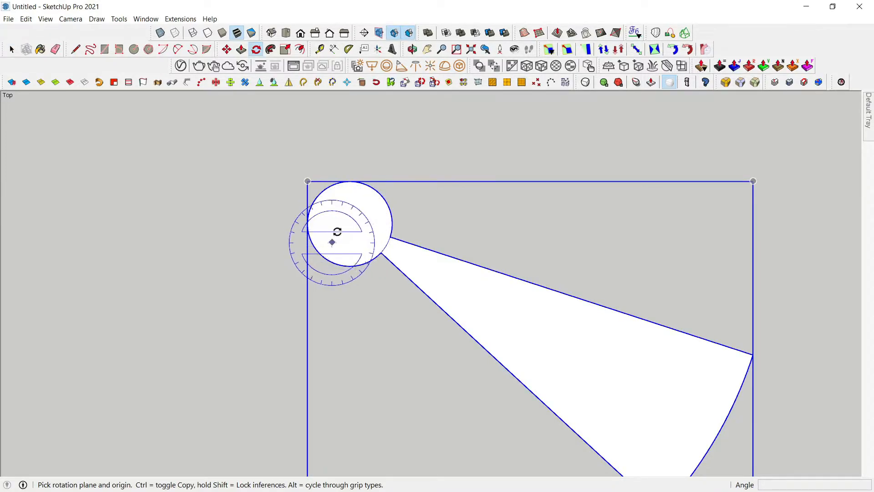
left_click(351, 223)
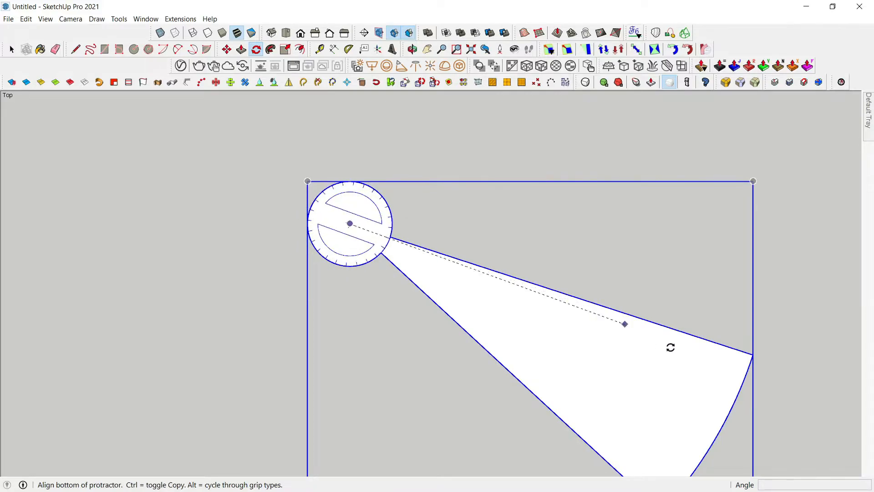
left_click(755, 355)
middle_click_drag(706, 372, 734, 263, "shift")
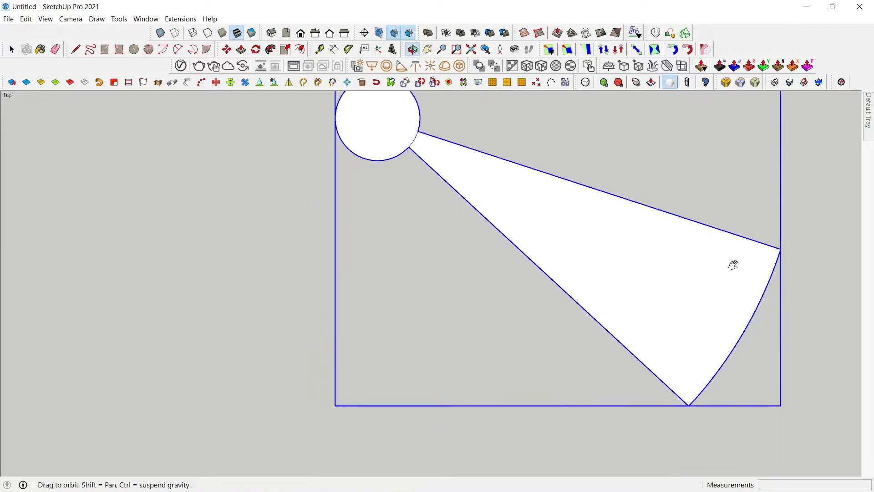
left_click(689, 400)
Try to array the rotated copy 15 times around the cylinder
scroll(549, 361, "down", 5)
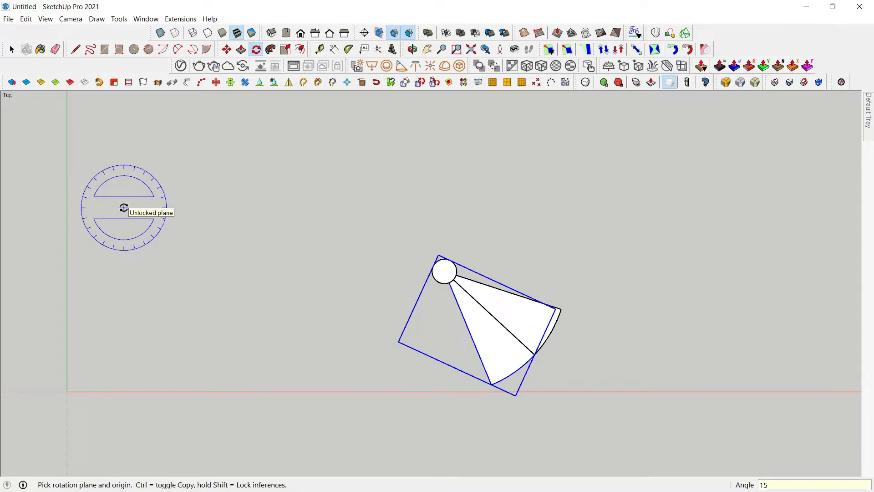
key("Return")
scroll(469, 361, "down", 1)
middle_click_drag(454, 382, 431, 207)
middle_click_drag(435, 350, 433, 269)
scroll(475, 325, "up", 5)
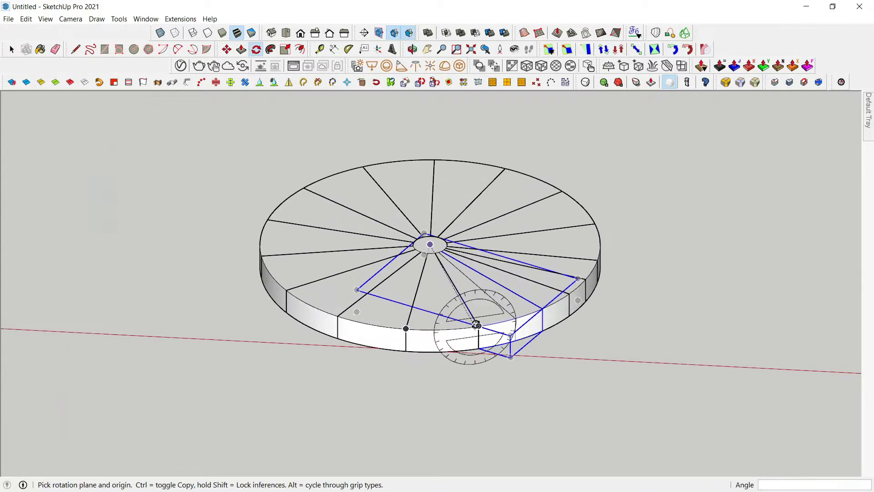
scroll(495, 317, "down", 2)
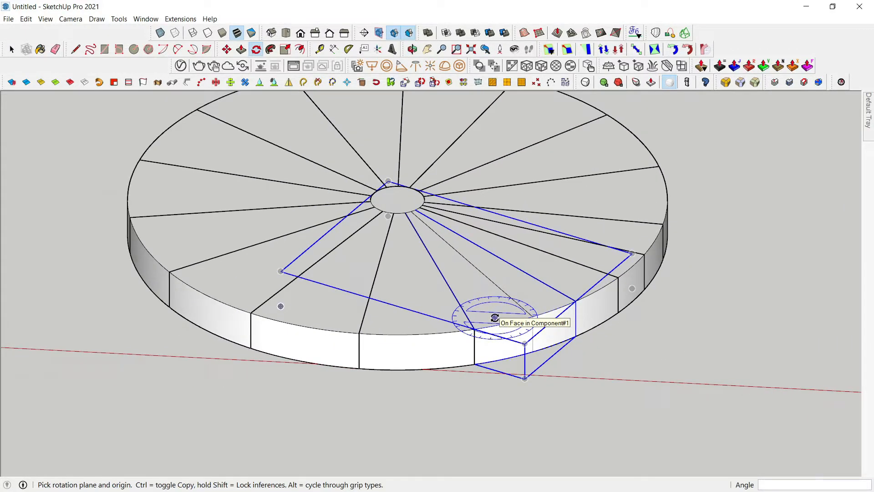
Adjust the circular array to 12 copies, 13 copies and finally 14 copies around the cylinder
type("12x")
key("Return")
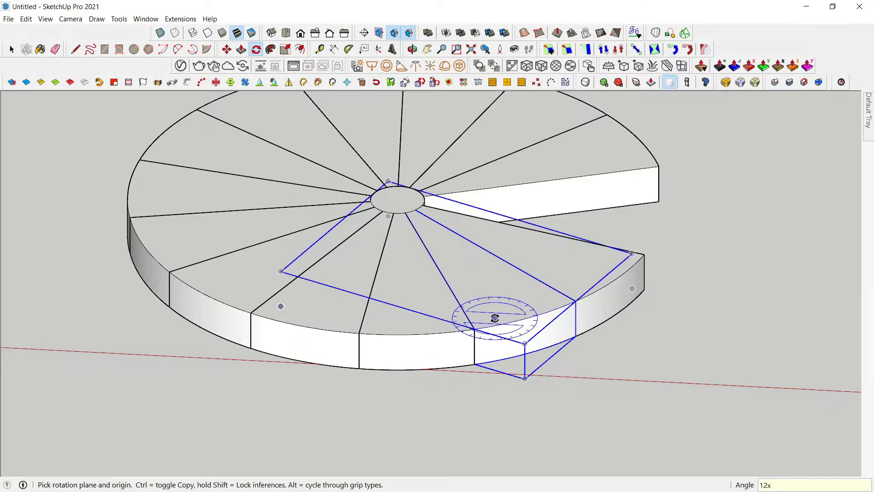
middle_click_drag(495, 317, 655, 363)
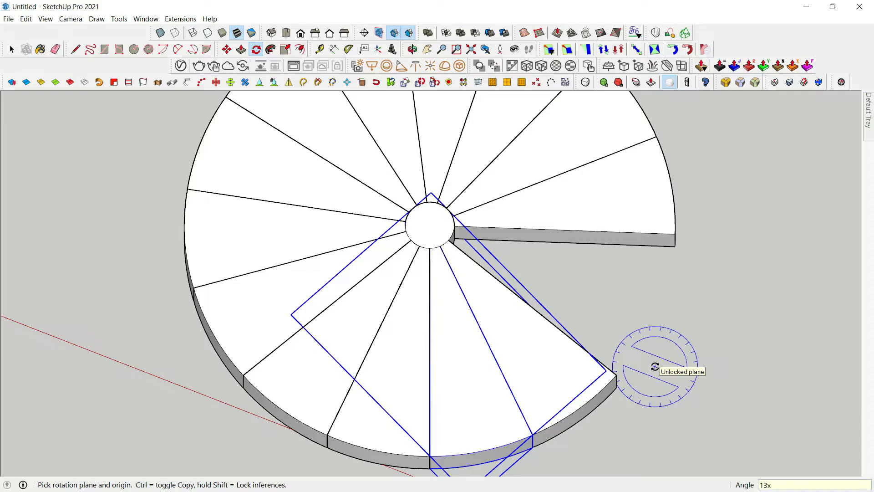
type("13x")
key("Return")
type("14x")
key("Return")
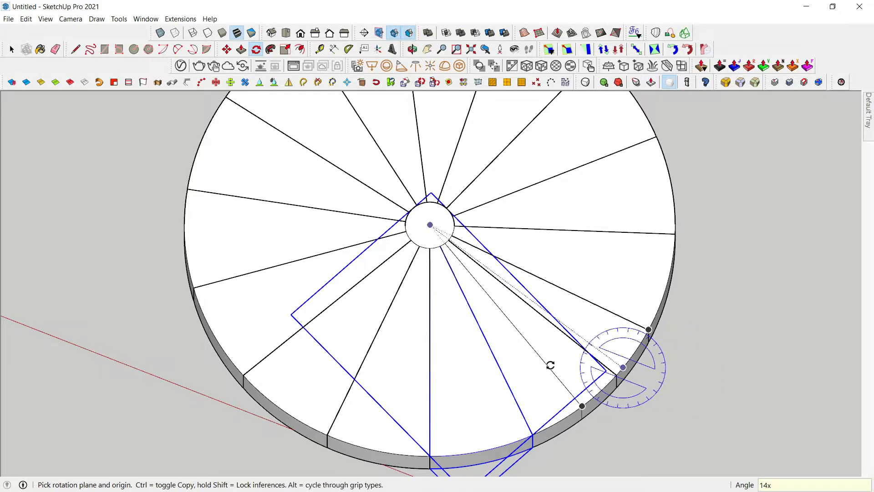
key("space")
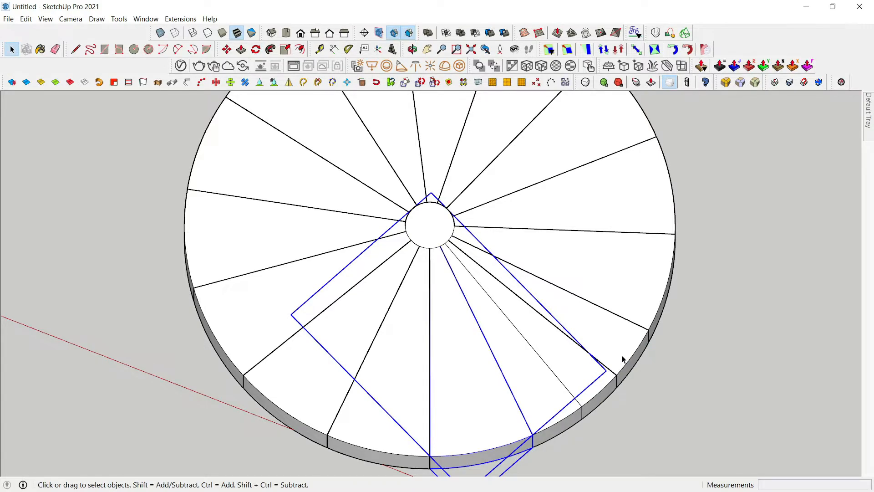
Move the selected wedge component straight up so its bottom corner rests on the neighbouring wedge's top corner
middle_click_drag(624, 351, 404, 391)
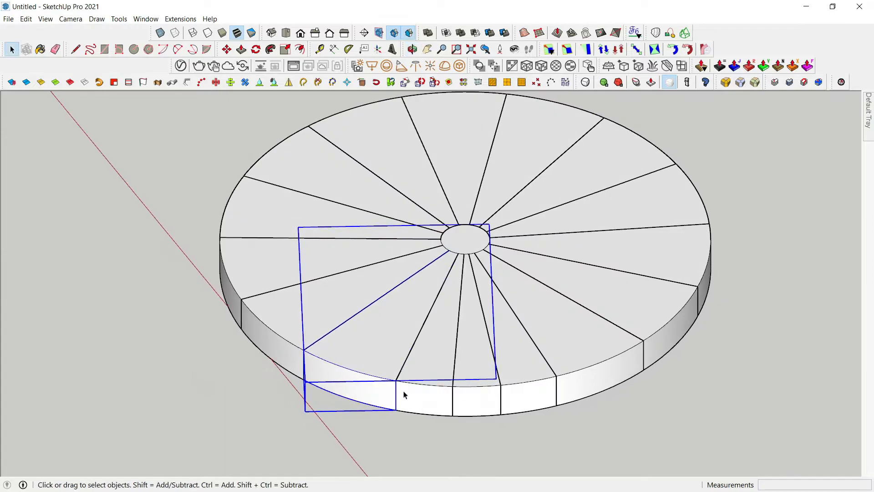
scroll(404, 391, "up", 2)
key("m")
left_click(393, 416)
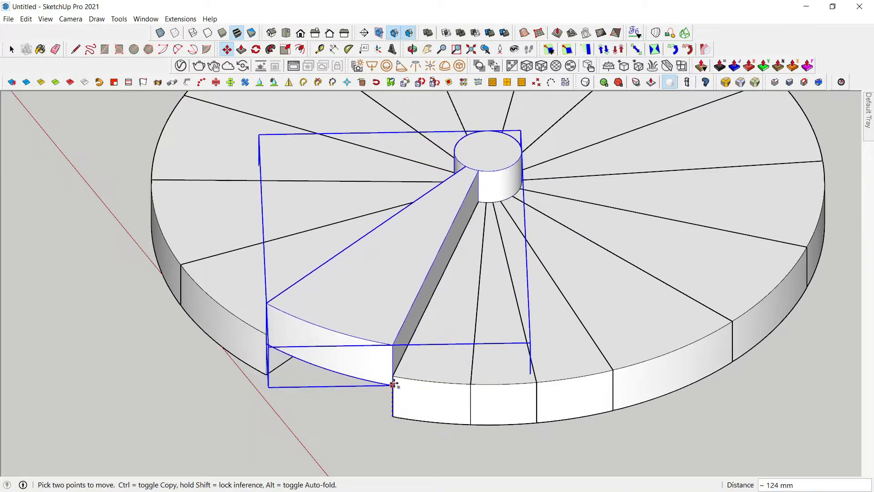
left_click(394, 376)
Raise the wedge beside the first raised one by 300 mm so it rests on that step's top corner
key("space")
left_click(255, 348)
middle_click_drag(253, 351, 321, 357)
scroll(289, 380, "up", 2)
key("q")
key("m")
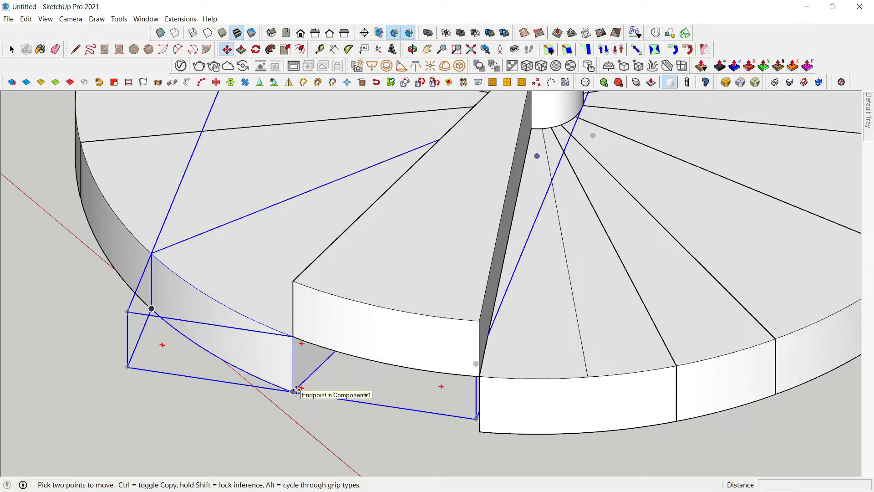
left_click(293, 389)
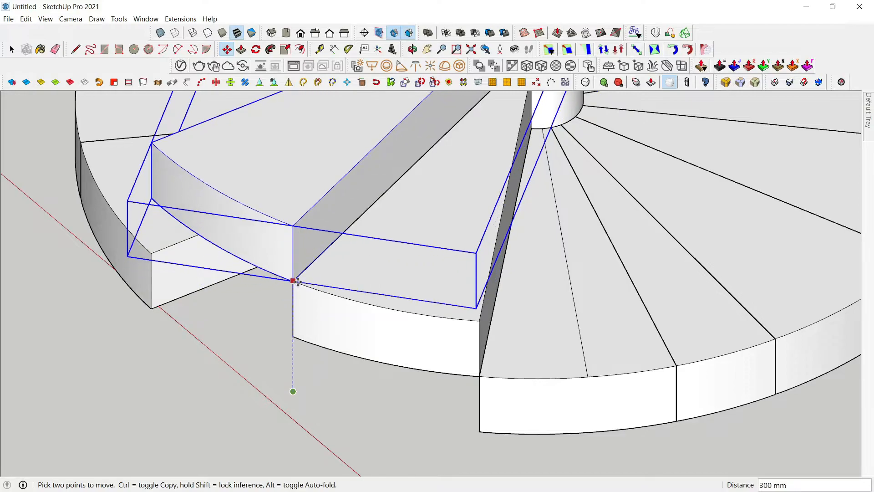
left_click(289, 288)
Raise the third wedge vertically until its bottom corner meets the top corner of the second raised step
scroll(211, 342, "down", 3)
middle_click_drag(211, 342, 349, 324)
key("space")
scroll(349, 324, "up", 4)
key("p")
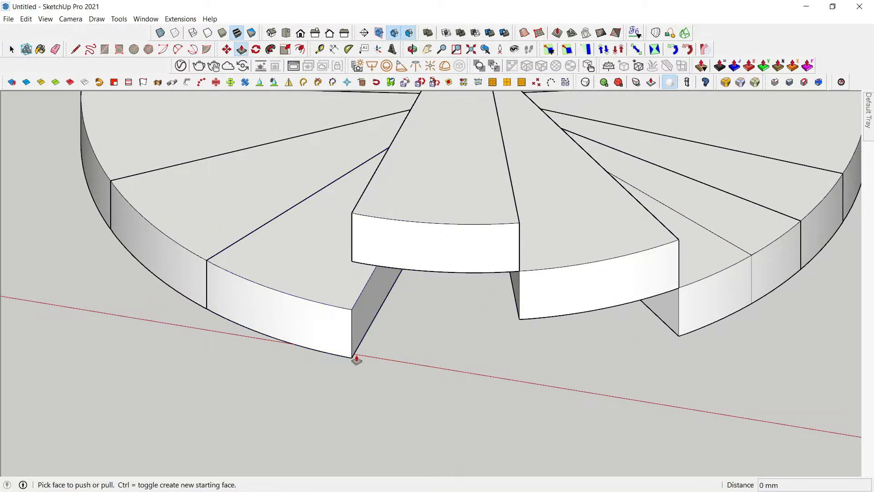
key("m")
left_click(353, 358)
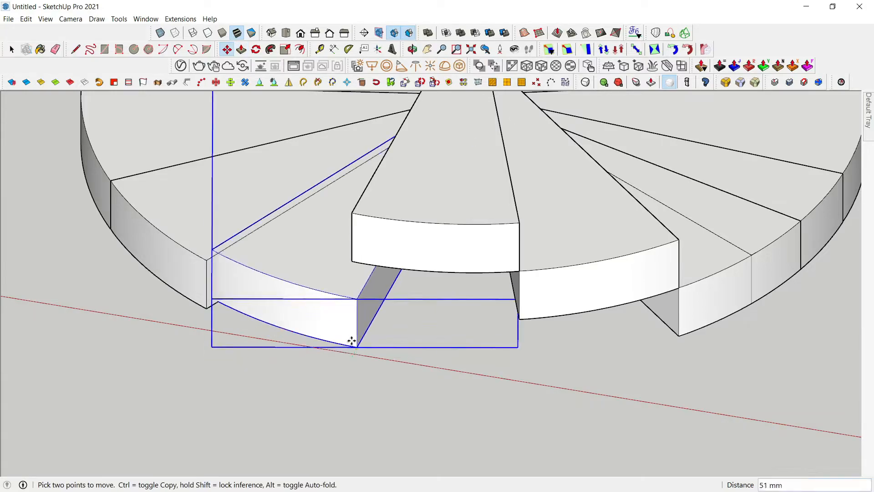
left_click(352, 213)
Raise the fourth wedge vertically onto the top corner of the third raised step
scroll(308, 279, "down", 2)
middle_click_drag(277, 296, 358, 339, "shift")
key("space")
left_click(357, 339)
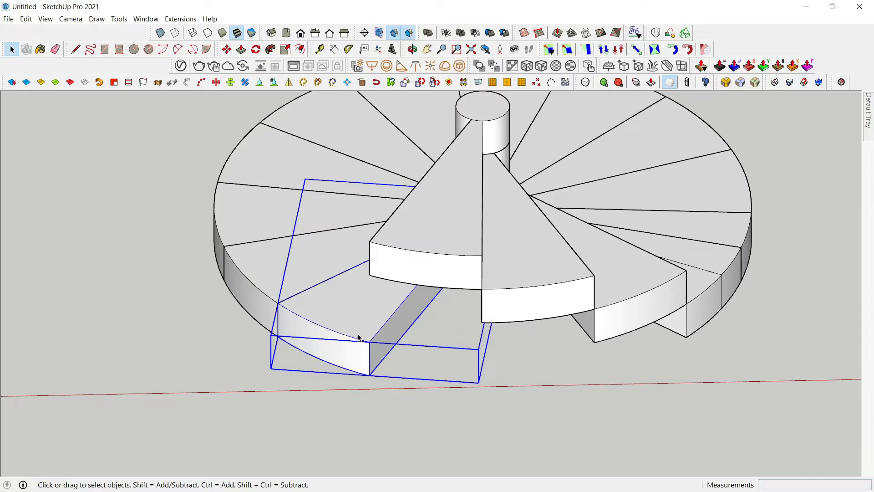
key("m")
left_click(370, 375)
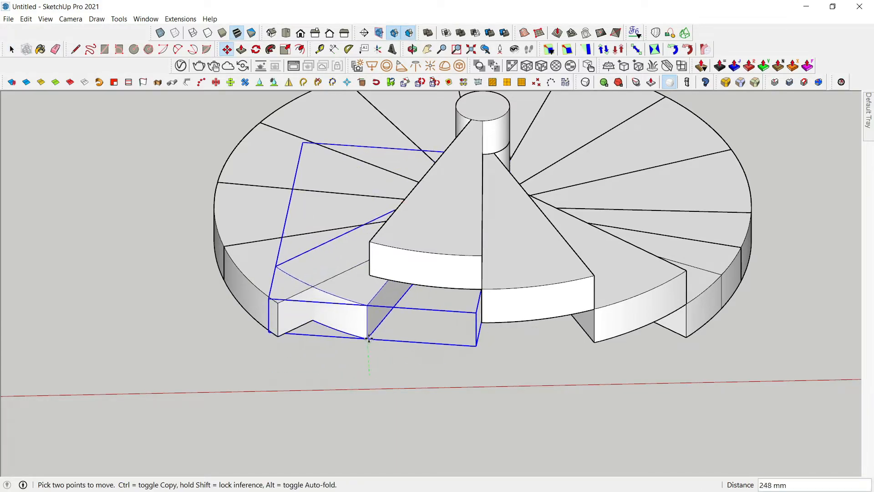
key("space")
middle_click_drag(370, 301, 378, 384)
key("m")
left_click(378, 384)
Continue the spiral by raising the next ground-level wedges onto the top corner of the highest step, one by one
middle_click_drag(318, 293, 459, 357)
key("space")
key("m")
left_click(464, 338)
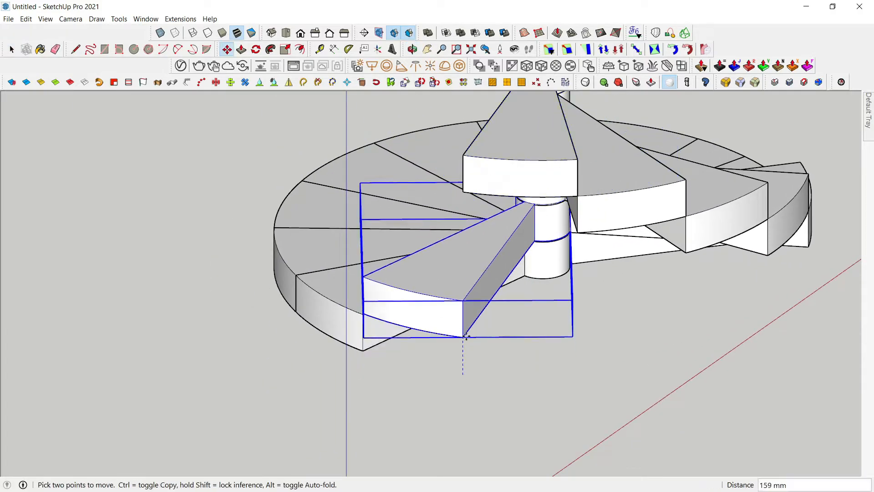
scroll(465, 338, "down", 2)
middle_click_drag(466, 214, 412, 360)
left_click(422, 173)
middle_click_drag(445, 278, 510, 299)
key("m")
left_click(415, 396)
left_click(416, 203)
Raise two more wedges straight up, aligning each bottom corner with the top corner of the step below
key("space")
middle_click_drag(374, 333, 413, 340)
key("m")
left_click(385, 387)
left_click(385, 231)
middle_click_drag(385, 231, 408, 444)
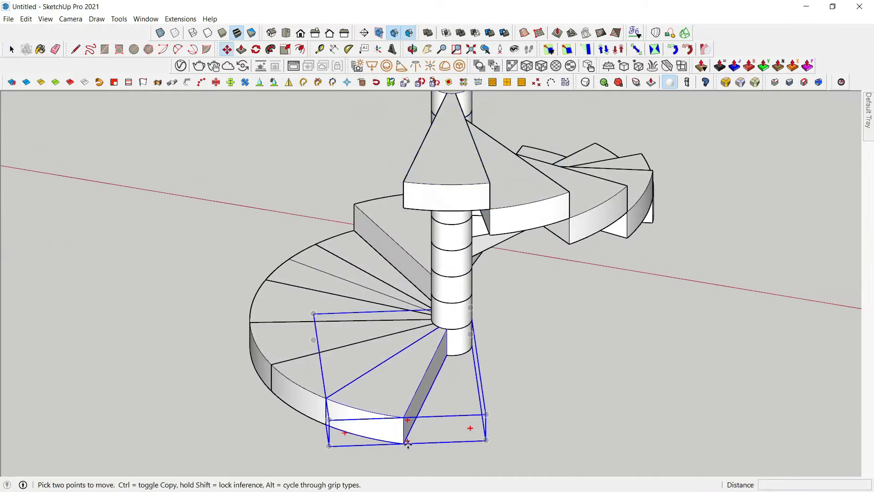
left_click(406, 443)
left_click(404, 183)
Move another two ground-level wedges up to the upper end of the spiral, corner to corner with the highest step
middle_click_drag(348, 281, 444, 292)
scroll(448, 282, "down", 2)
key("space")
left_click(463, 387)
key("m")
left_click(488, 403)
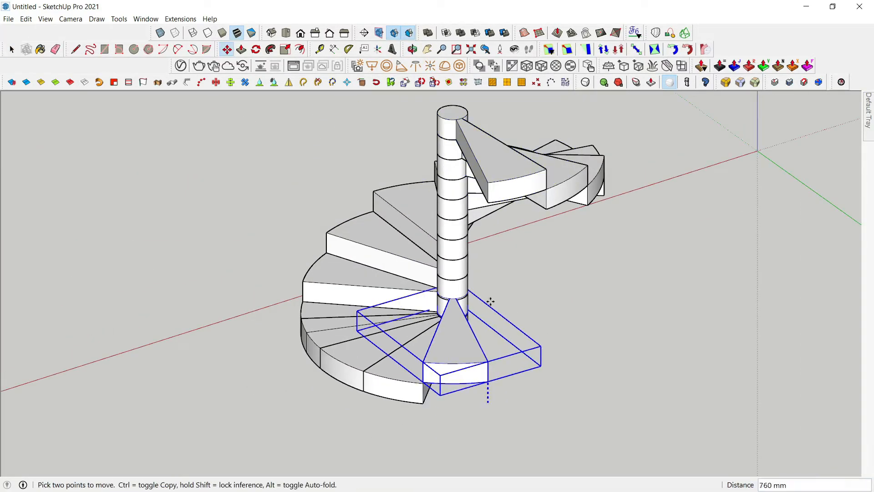
left_click(488, 184)
key("space")
left_click(410, 363)
key("m")
left_click(423, 403)
left_click(423, 163)
Raise the last overlapping wedges to the top of the spiral, moving the final one up 2100 mm
key("space")
middle_click_drag(318, 371, 396, 386)
left_click(396, 380)
key("m")
left_click(432, 401)
left_click(346, 381)
key("space")
left_click(399, 386)
key("m")
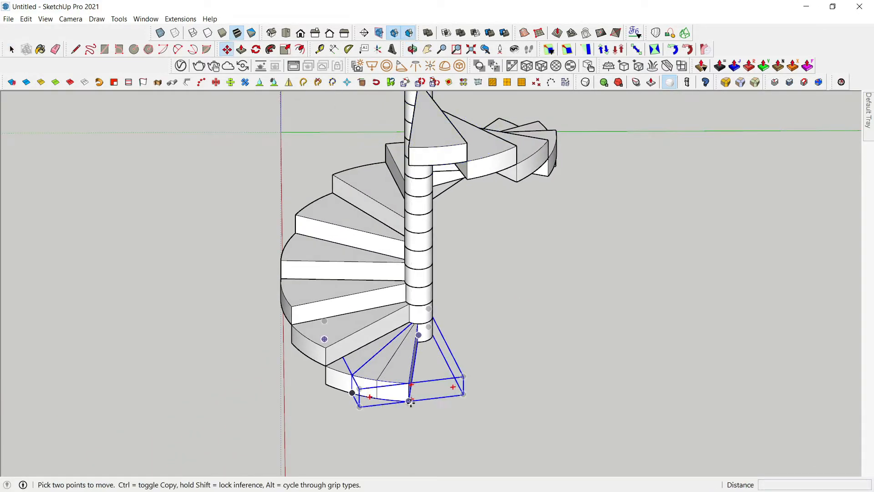
left_click(410, 402)
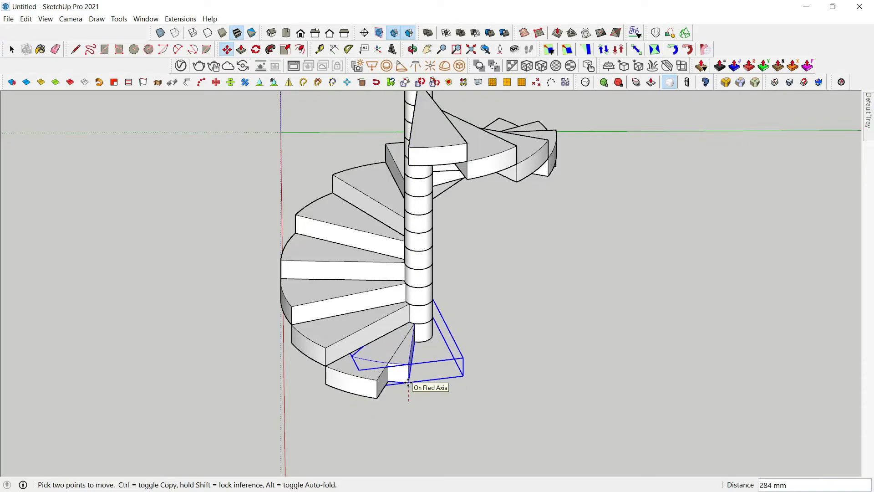
left_click(410, 151)
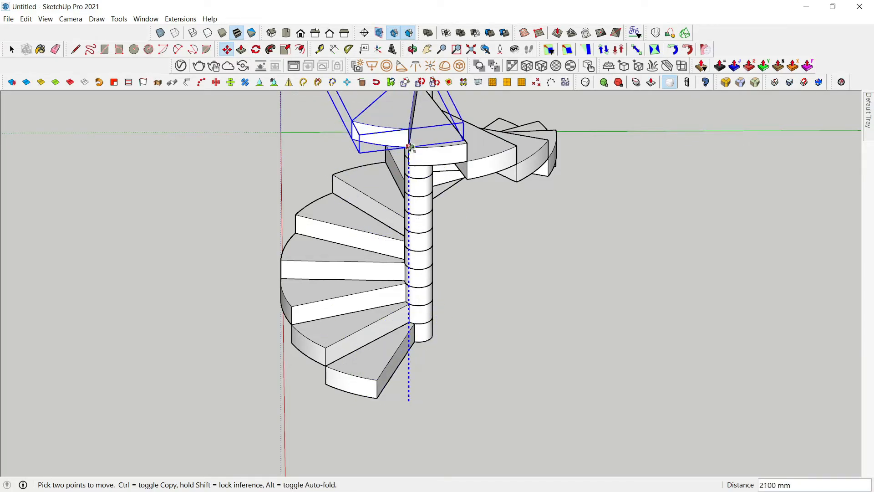
Clear the selection and examine the stacked spiral steps around the central column from several sides
middle_click_drag(410, 151, 320, 312)
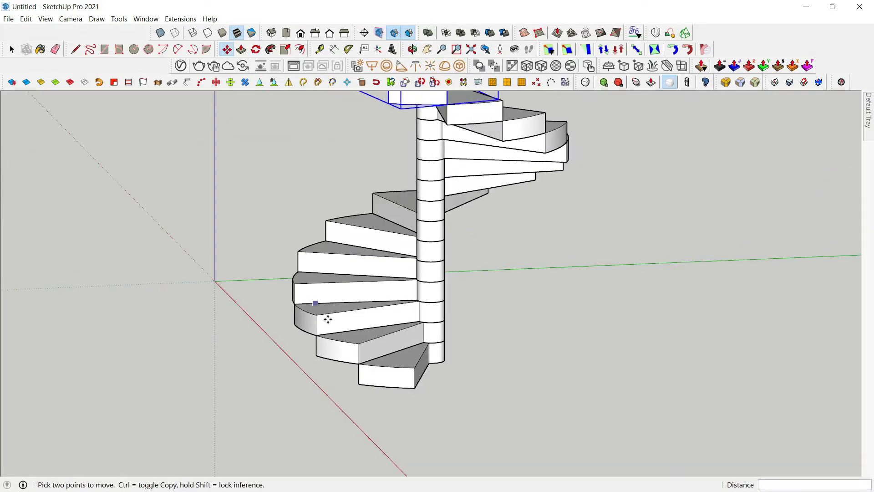
scroll(326, 316, "down", 3)
middle_click_drag(277, 343, 444, 336)
middle_click_drag(666, 348, 369, 386)
key("space")
left_click(487, 356)
middle_click_drag(487, 357, 433, 376)
scroll(433, 376, "up", 3)
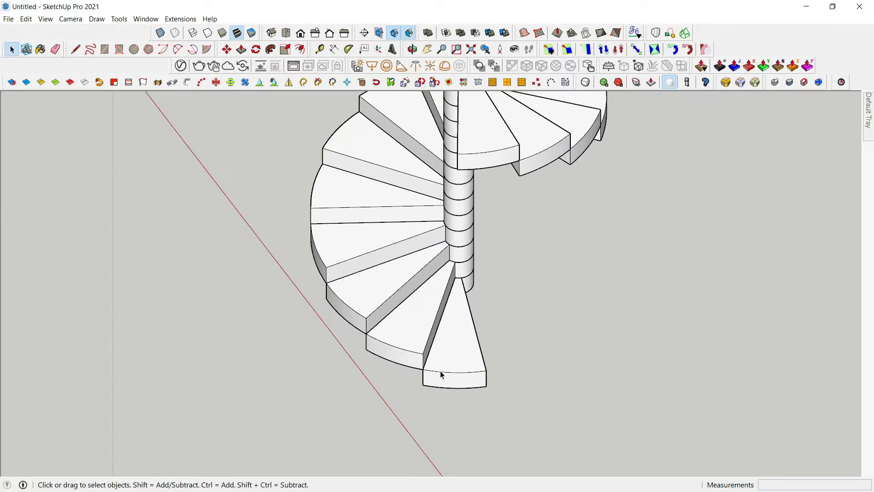
Open the lowest step's component, push the wedge's underside up 100 mm and leave the component
scroll(423, 316, "down", 3)
middle_click_drag(423, 315, 453, 234)
scroll(446, 308, "up", 3)
scroll(446, 308, "up", 2)
double_click(450, 318)
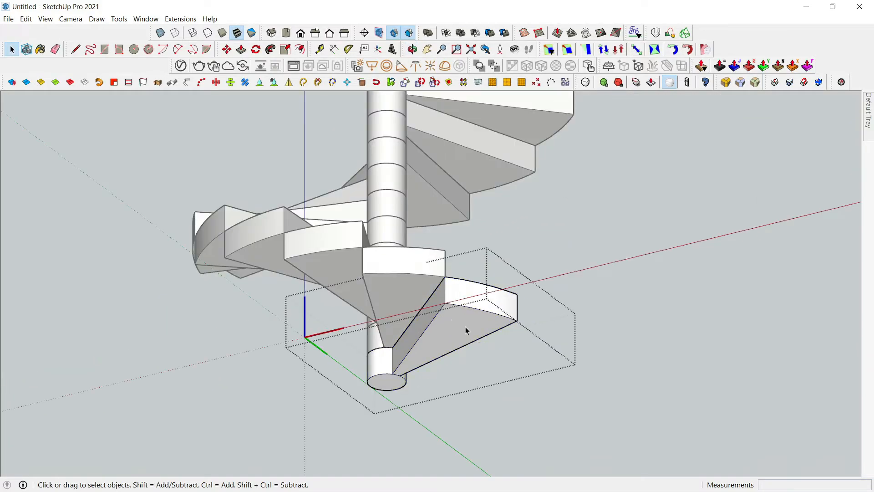
key("p")
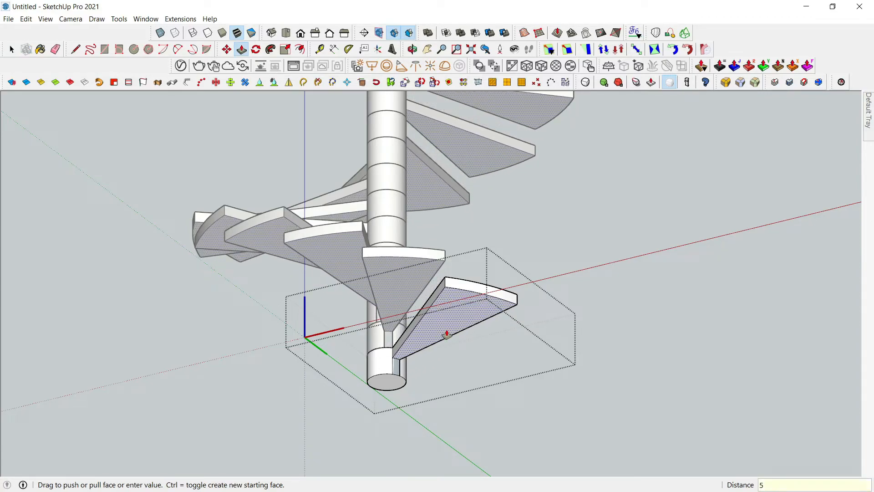
key("Return")
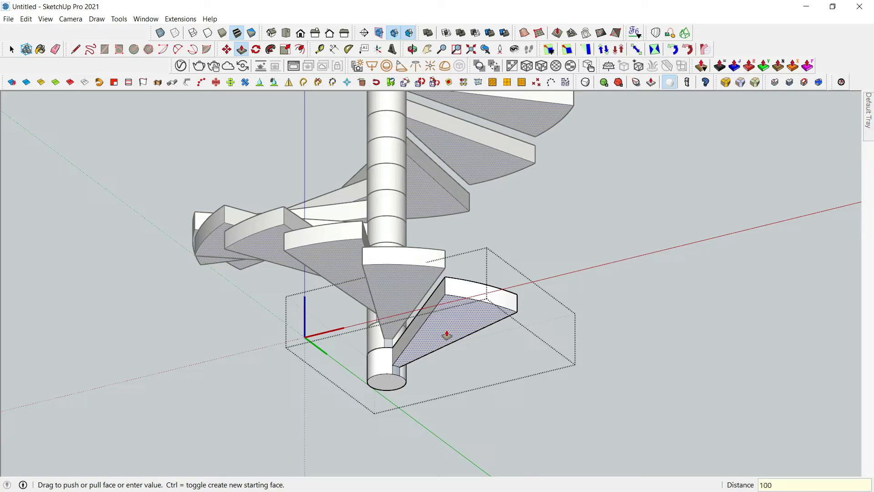
key("Return")
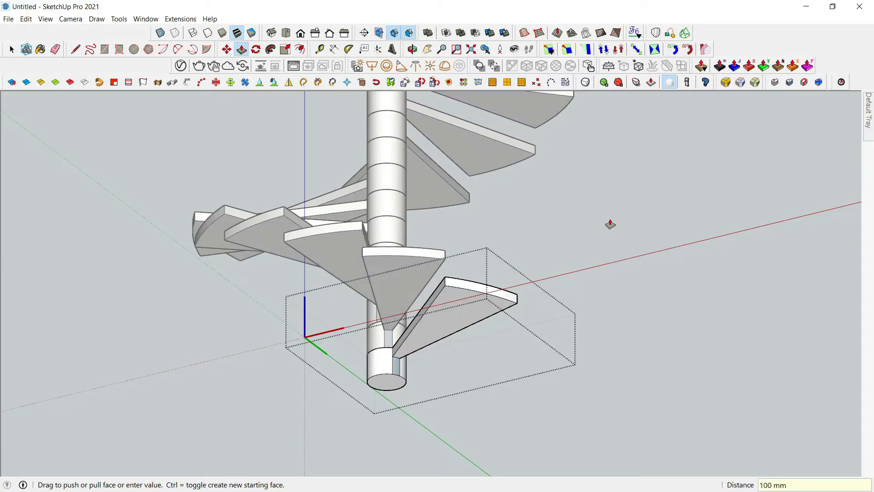
middle_click_drag(610, 224, 368, 412)
scroll(413, 363, "down", 4)
key("space")
left_click(422, 358)
Reverse the back-facing strip of the cylinder exposed beneath the wedge inside the step component
middle_click_drag(364, 362, 518, 273)
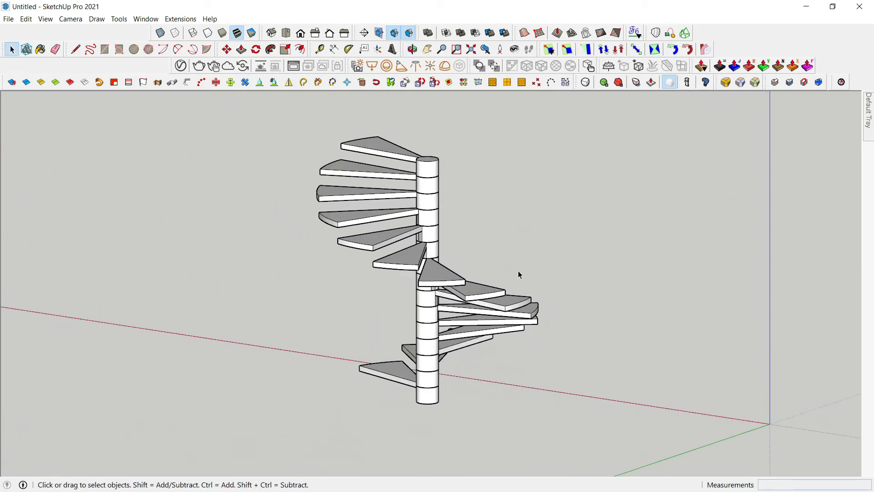
scroll(519, 271, "up", 6)
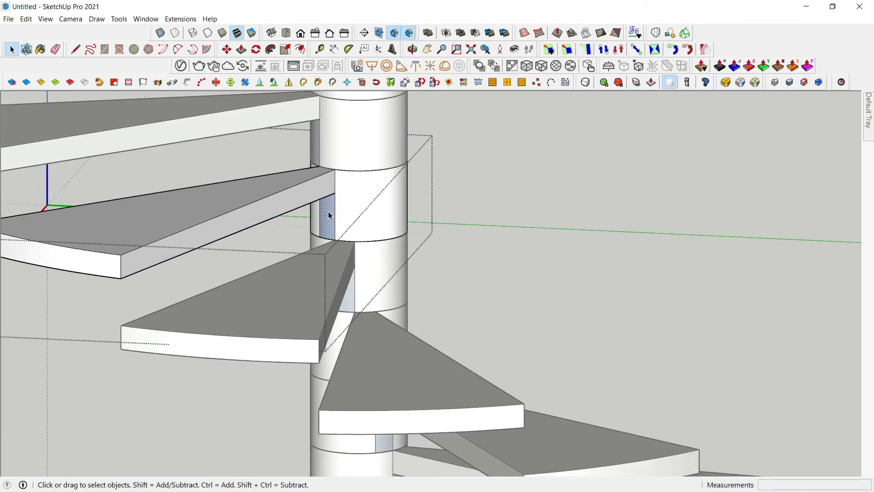
right_click(329, 211)
left_click(359, 363)
scroll(477, 293, "down", 3)
scroll(477, 294, "down", 4)
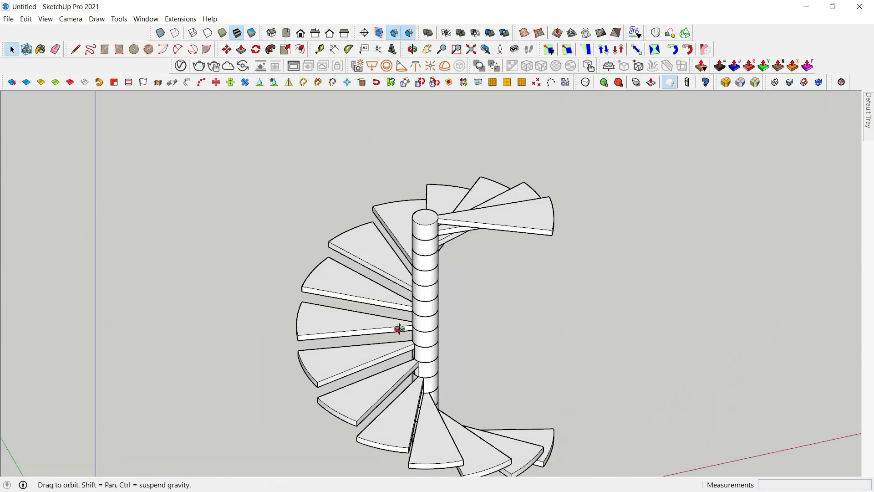